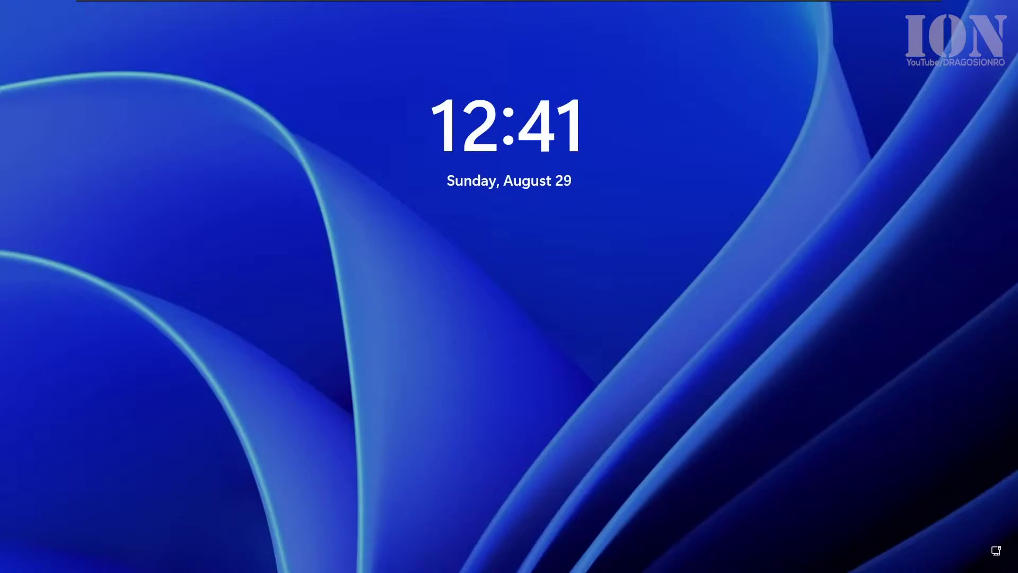
Step: Dismiss the lock screen and sign in to the local account with its password
{"action": "left_click", "coordinate": [475, 264]}
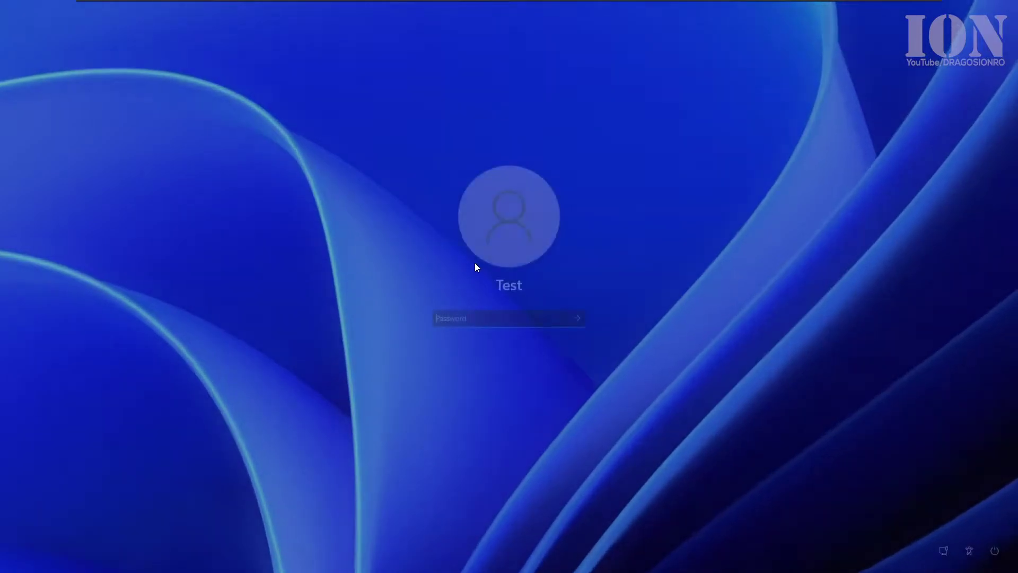
{"action": "type", "text": "test"}
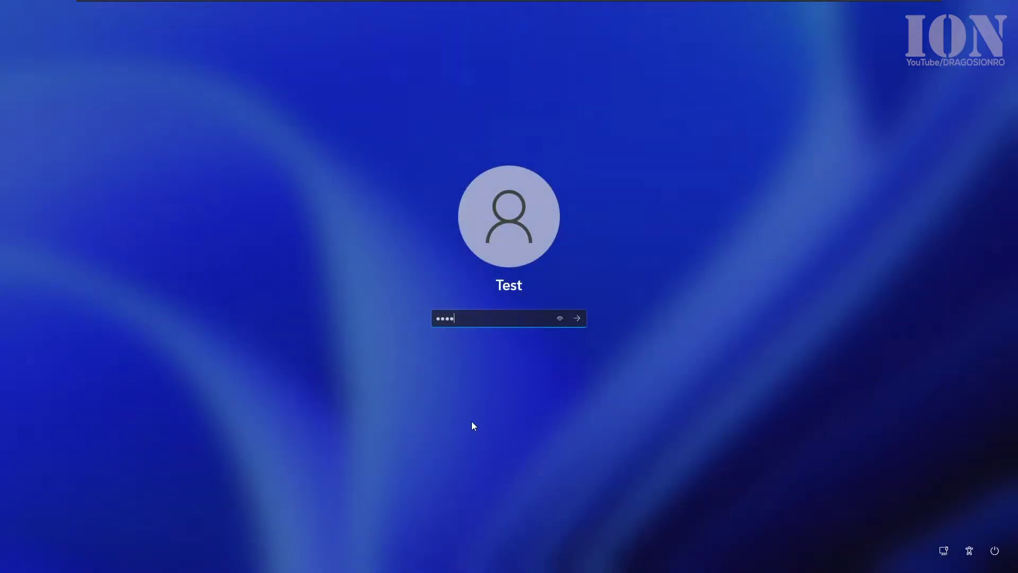
{"action": "key", "text": "Return"}
Step: Launch Registry Editor from a Start search for 'regedit' and expand HKEY_LOCAL_MACHINE
{"action": "left_click", "coordinate": [451, 560]}
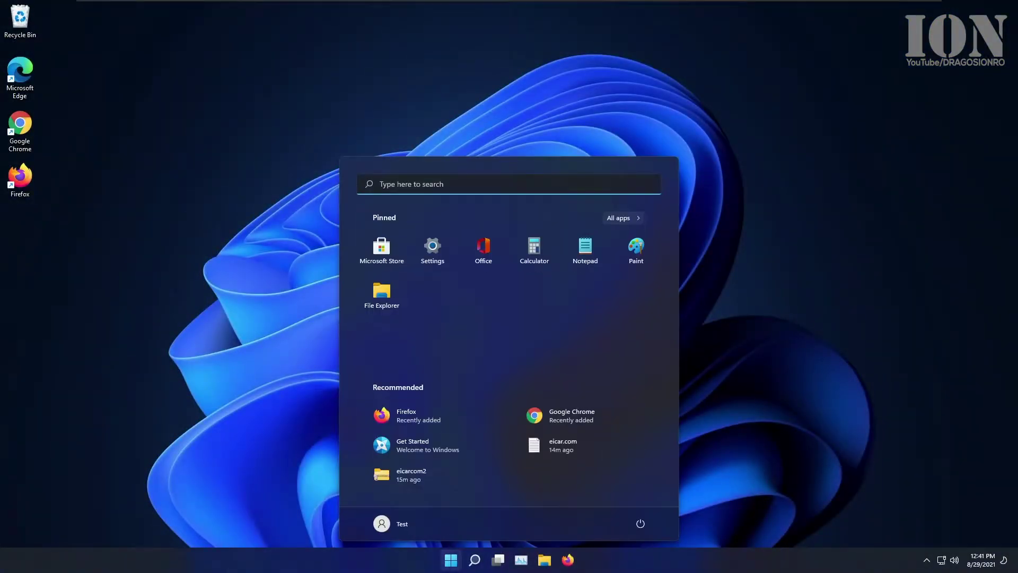
{"action": "left_click", "coordinate": [416, 182]}
{"action": "type", "text": "regedit"}
{"action": "left_click", "coordinate": [362, 278]}
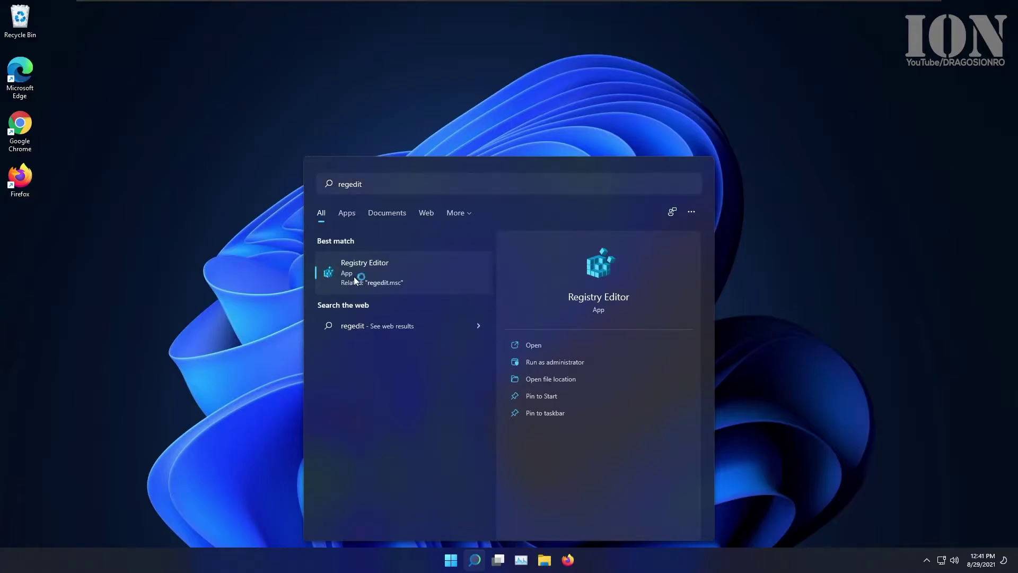
{"action": "left_click", "coordinate": [435, 363]}
Step: Expand the SOFTWARE and Microsoft keys under HKEY_LOCAL_MACHINE
{"action": "double_click", "coordinate": [198, 180]}
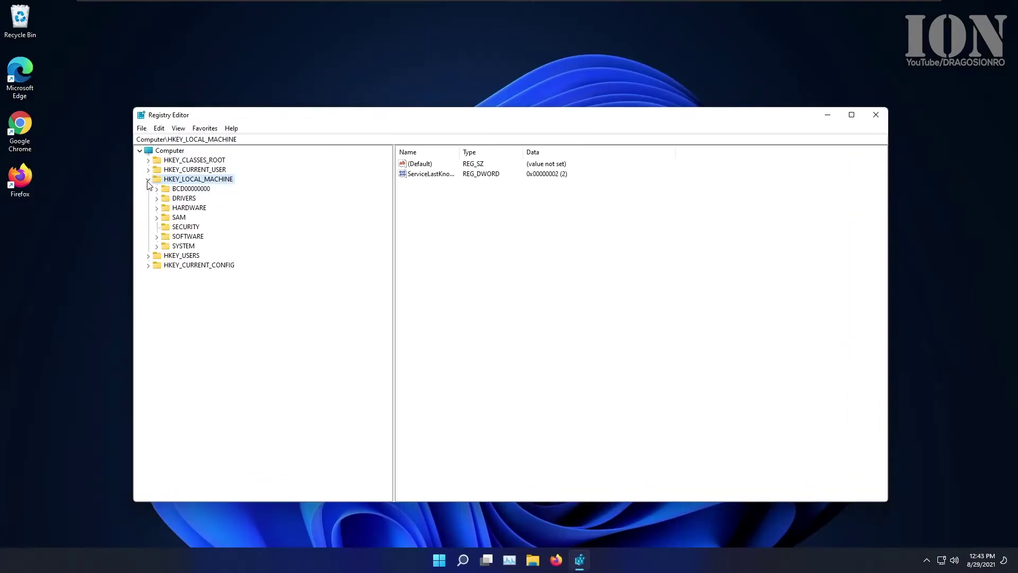
{"action": "left_click", "coordinate": [186, 237]}
{"action": "left_click", "coordinate": [156, 236]}
{"action": "double_click", "coordinate": [180, 306]}
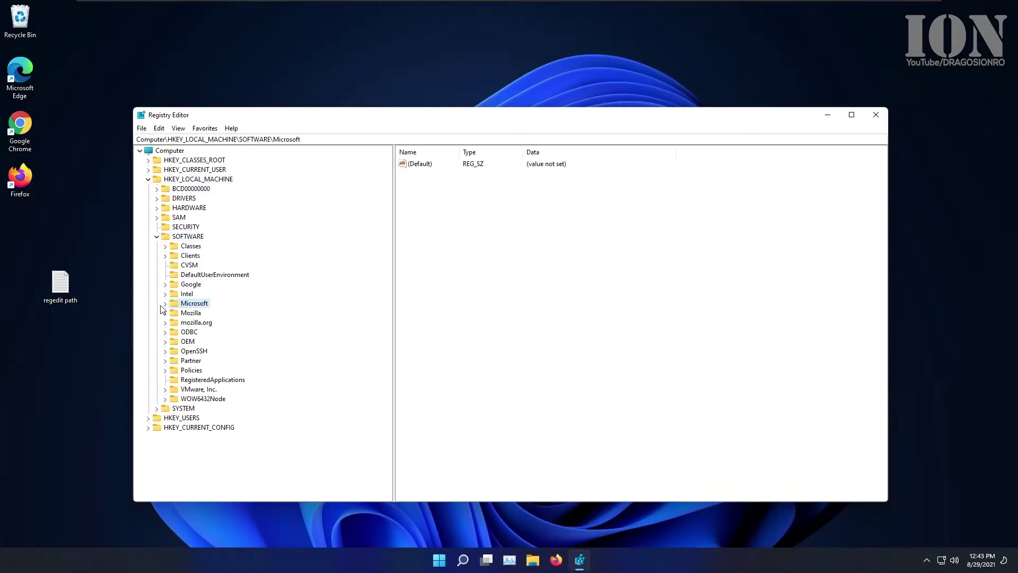
{"action": "scroll", "coordinate": [219, 303], "scroll_direction": "down", "scroll_amount": 20}
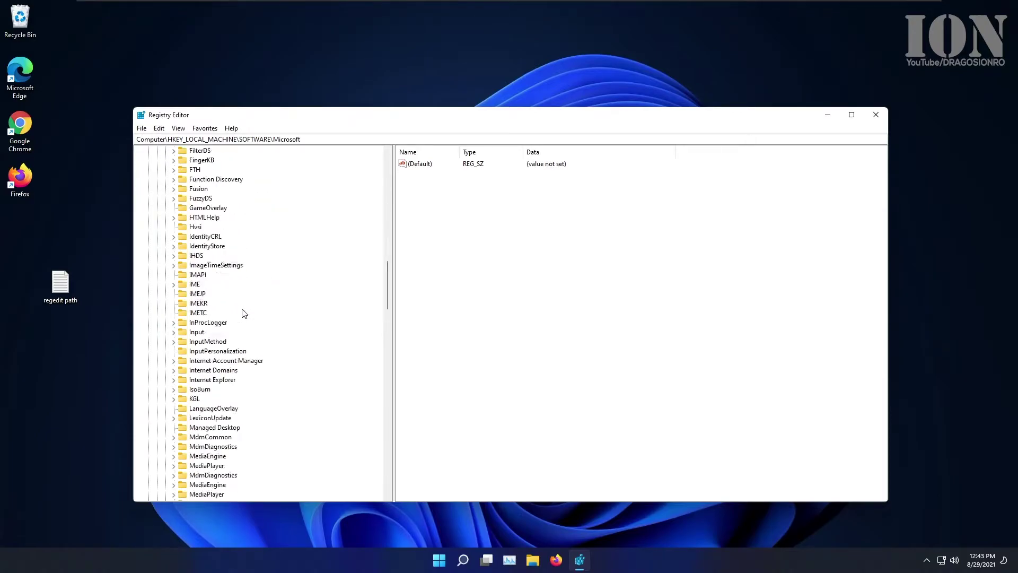
Step: Expand Windows NT > CurrentVersion, select Winlogon and widen the value Name column
{"action": "left_click", "coordinate": [192, 257]}
{"action": "left_click", "coordinate": [174, 256]}
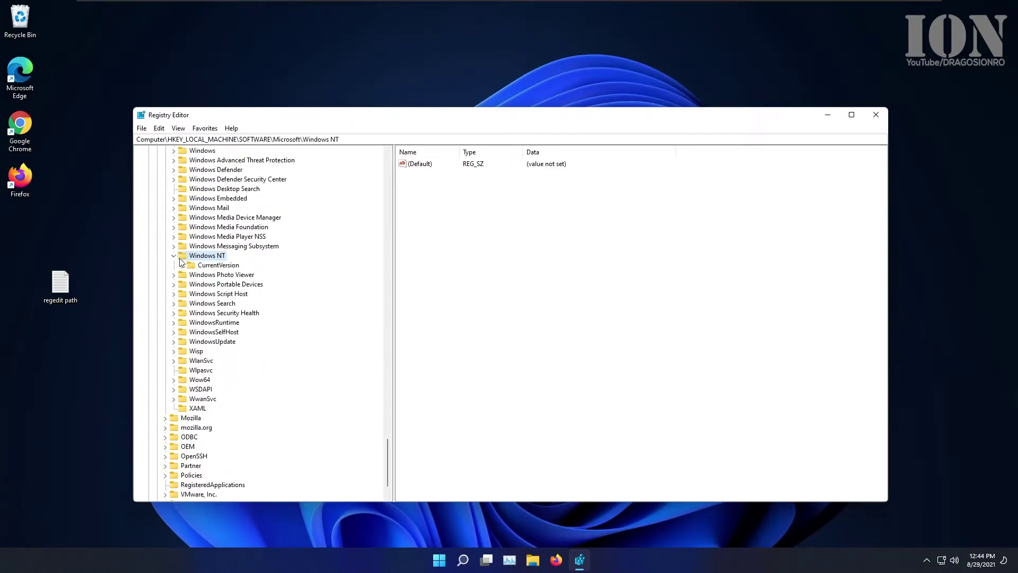
{"action": "left_click", "coordinate": [201, 265]}
{"action": "left_click", "coordinate": [182, 265]}
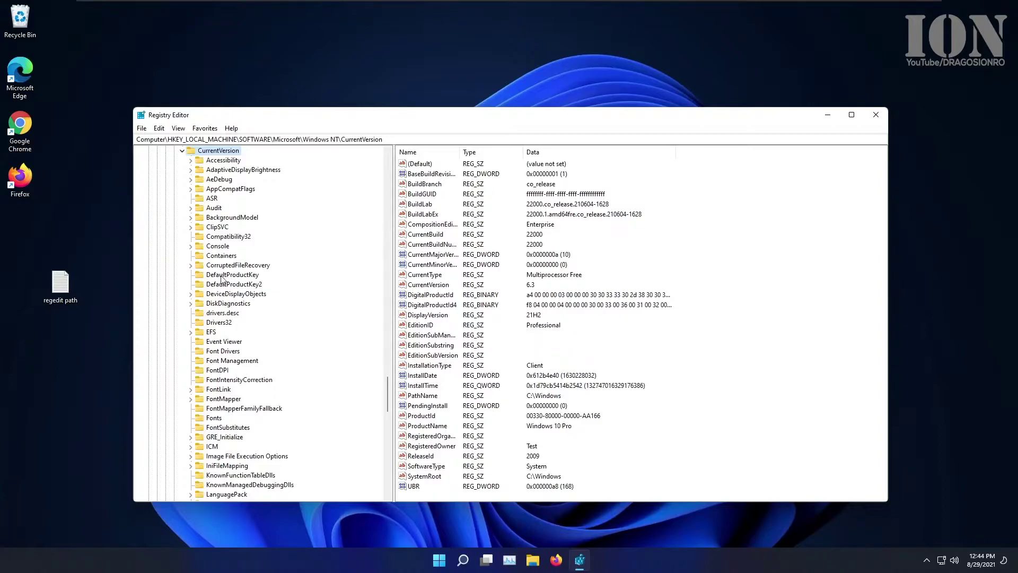
{"action": "scroll", "coordinate": [228, 276], "scroll_direction": "down", "scroll_amount": 20}
{"action": "scroll", "coordinate": [237, 275], "scroll_direction": "down", "scroll_amount": 1}
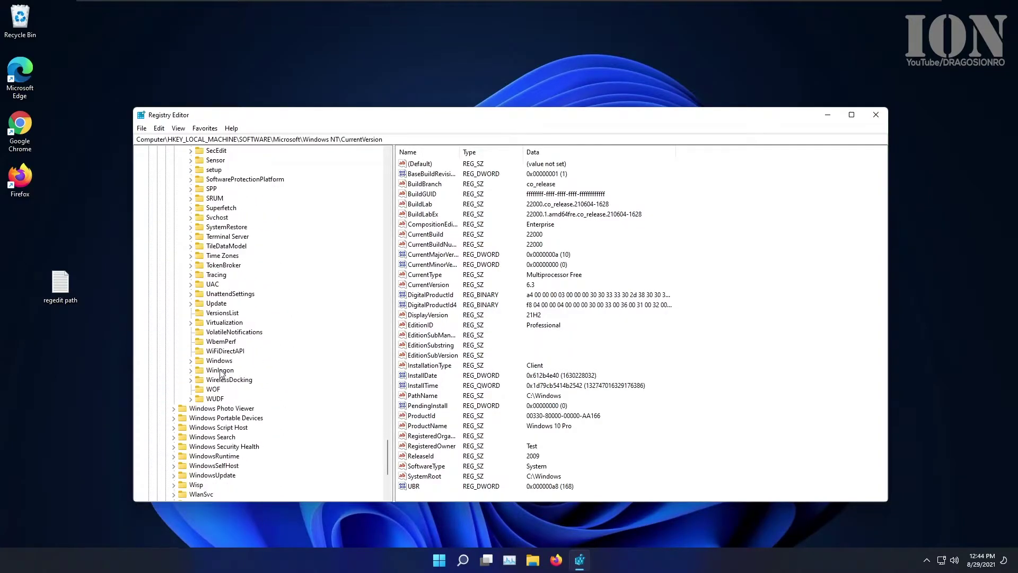
{"action": "left_click", "coordinate": [219, 370]}
{"action": "left_click", "coordinate": [191, 370]}
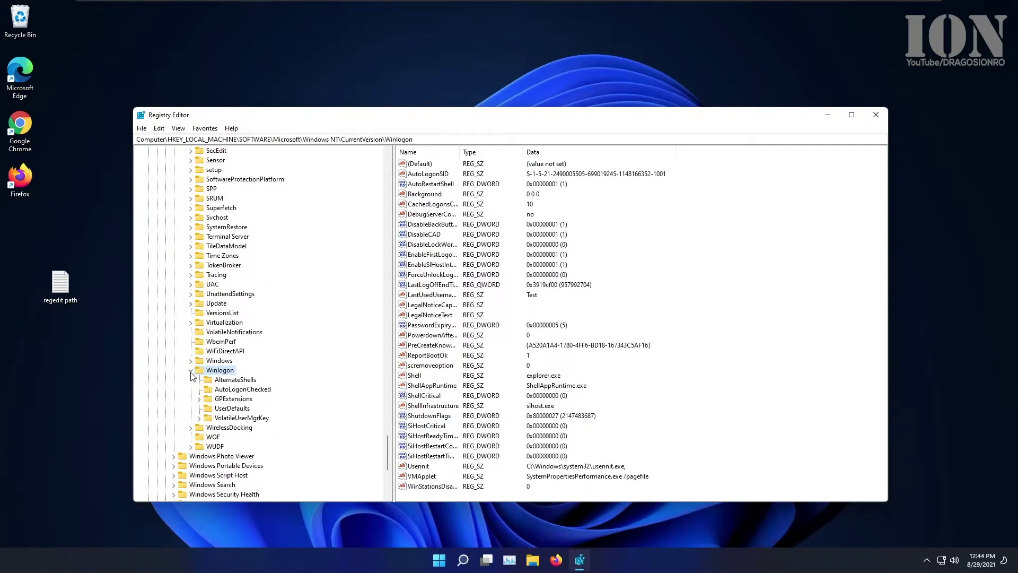
{"action": "double_click", "coordinate": [460, 152]}
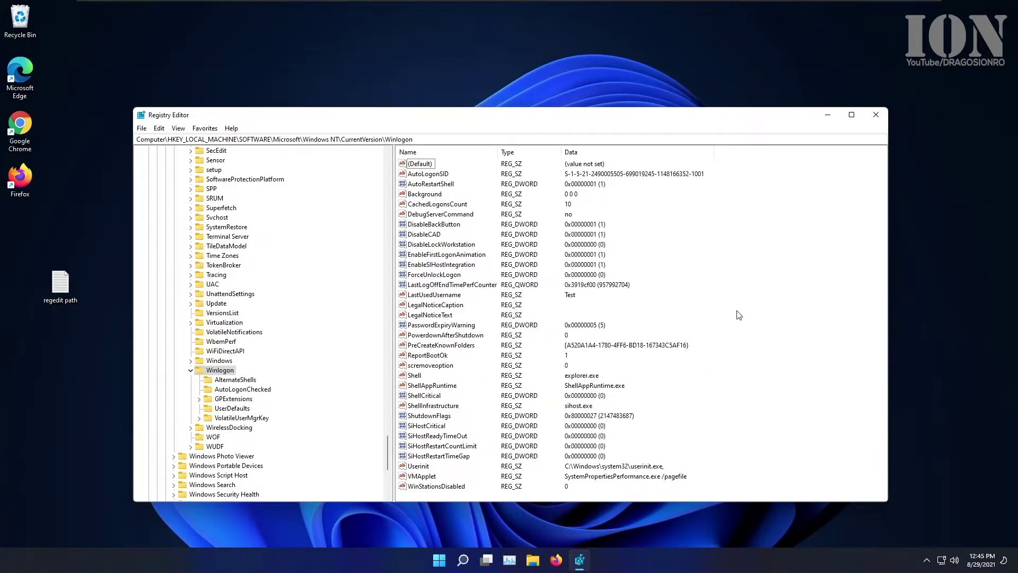
Step: Create a new string value named DefaultUserName under Winlogon
{"action": "right_click", "coordinate": [748, 287]}
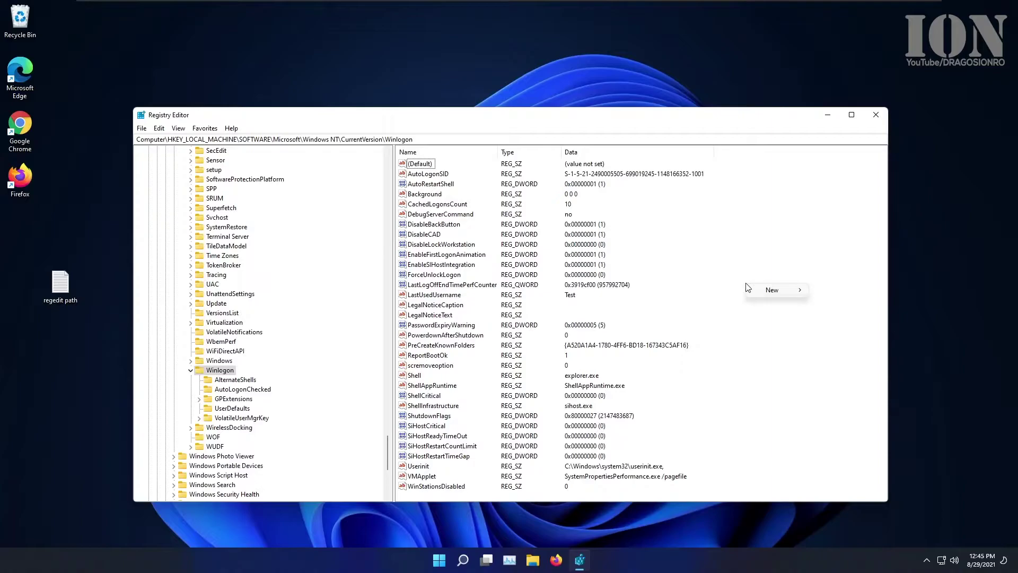
{"action": "mouse_move", "coordinate": [774, 289]}
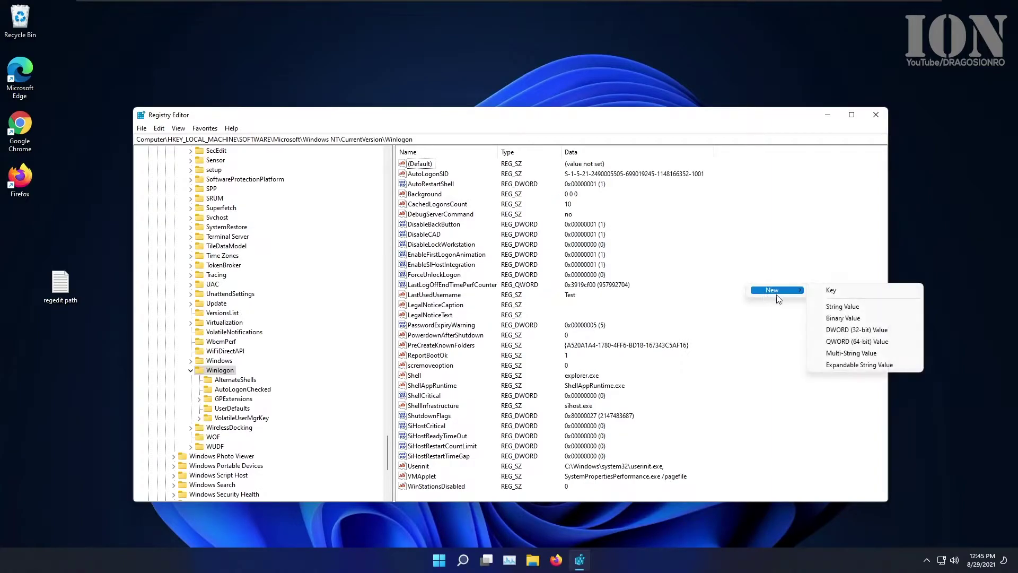
{"action": "left_click", "coordinate": [825, 306]}
{"action": "type", "text": "DefaultUserName"}
{"action": "key", "text": "Return"}
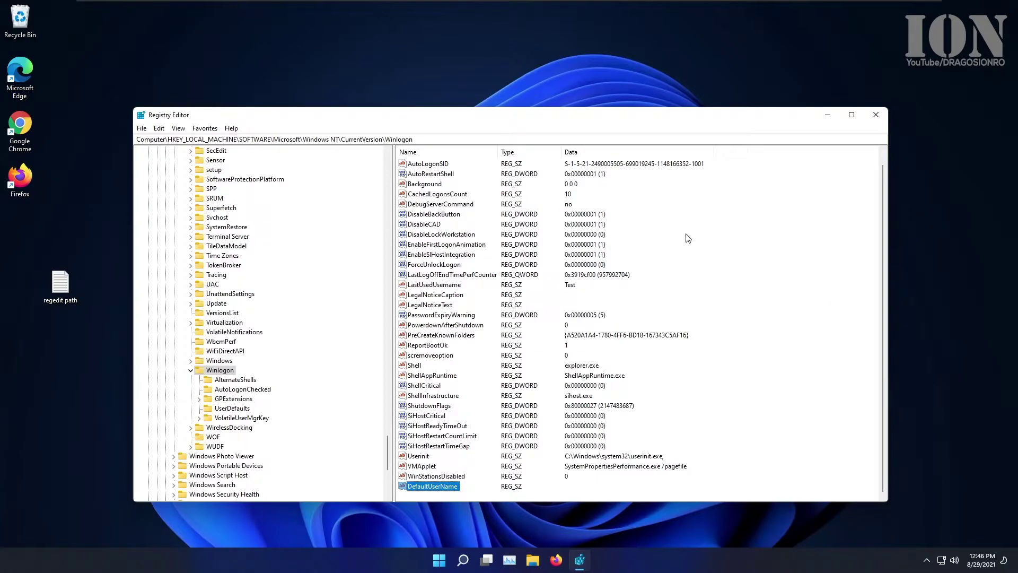
Step: Shorten the Registry Editor window and copy the Winlogon key path into the notes file
{"action": "left_click_drag", "start_coordinate": [479, 502], "coordinate": [479, 437]}
{"action": "key", "text": "Tab"}
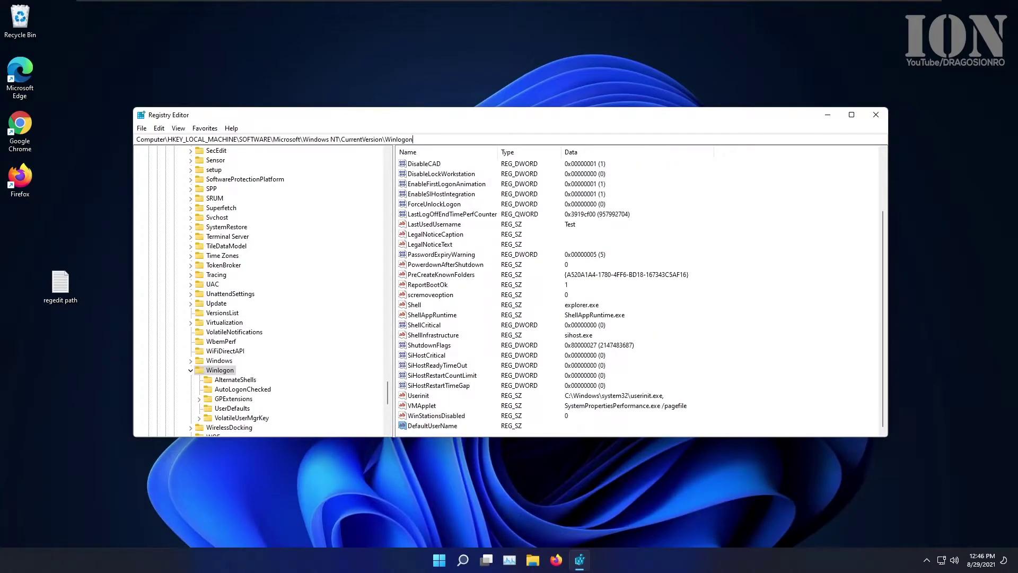
{"action": "key", "text": "ctrl+c"}
{"action": "double_click", "coordinate": [46, 297]}
{"action": "key", "text": "ctrl+v"}
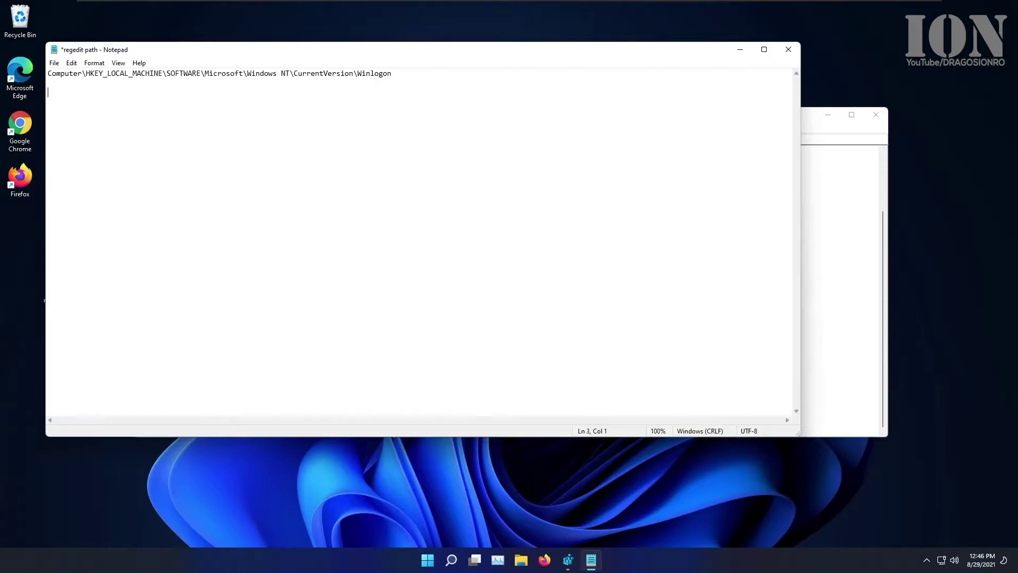
{"action": "key", "text": "alt+Tab"}
Step: Copy the DefaultUserName value name into the notes file, leaving the name unchanged
{"action": "key", "text": "F2"}
{"action": "key", "text": "ctrl+c"}
{"action": "key", "text": "alt+Tab"}
{"action": "key", "text": "ctrl+v"}
{"action": "key", "text": "alt+Tab"}
{"action": "key", "text": "Return"}
Step: Store the user name as DefaultUserName's data and add a DefaultPassword line to the notes
{"action": "key", "text": "Return"}
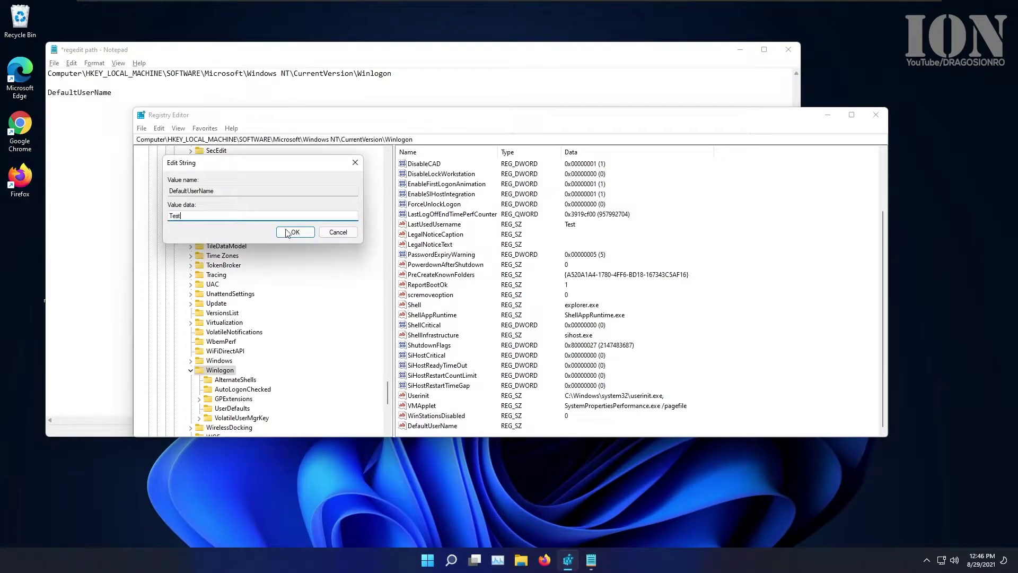
{"action": "left_click", "coordinate": [295, 232]}
{"action": "key", "text": "alt+Tab"}
{"action": "key", "text": "Return"}
{"action": "type", "text": "DefaultPa"}
{"action": "key", "text": "shift+Home"}
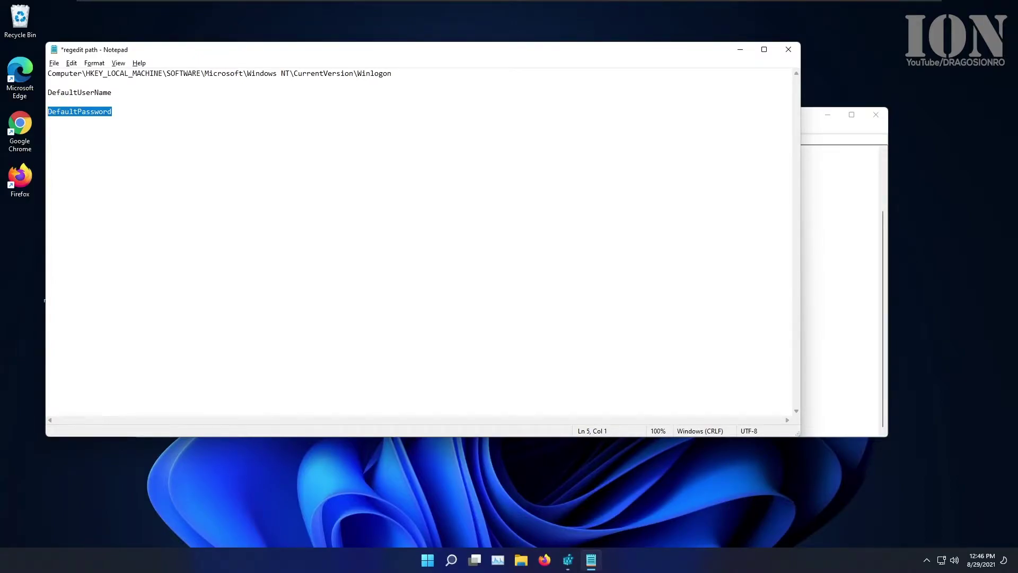
{"action": "left_click", "coordinate": [815, 123]}
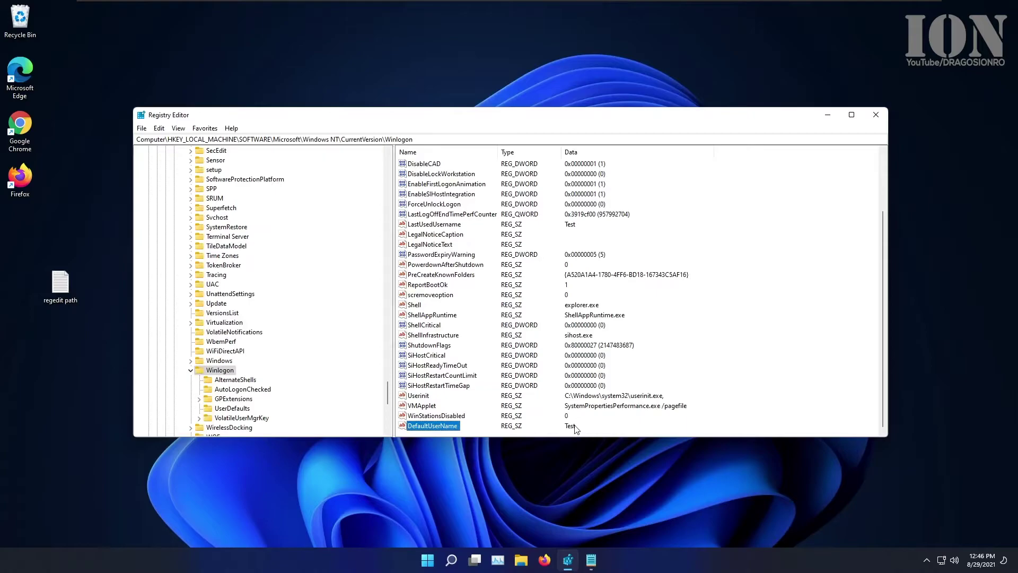
Step: Add a DefaultPassword string value holding the account password
{"action": "right_click", "coordinate": [771, 366]}
{"action": "mouse_move", "coordinate": [772, 366]}
{"action": "left_click", "coordinate": [830, 385]}
{"action": "key", "text": "ctrl+v"}
{"action": "key", "text": "Return"}
{"action": "double_click", "coordinate": [431, 425]}
{"action": "type", "text": "test"}
{"action": "left_click", "coordinate": [284, 237]}
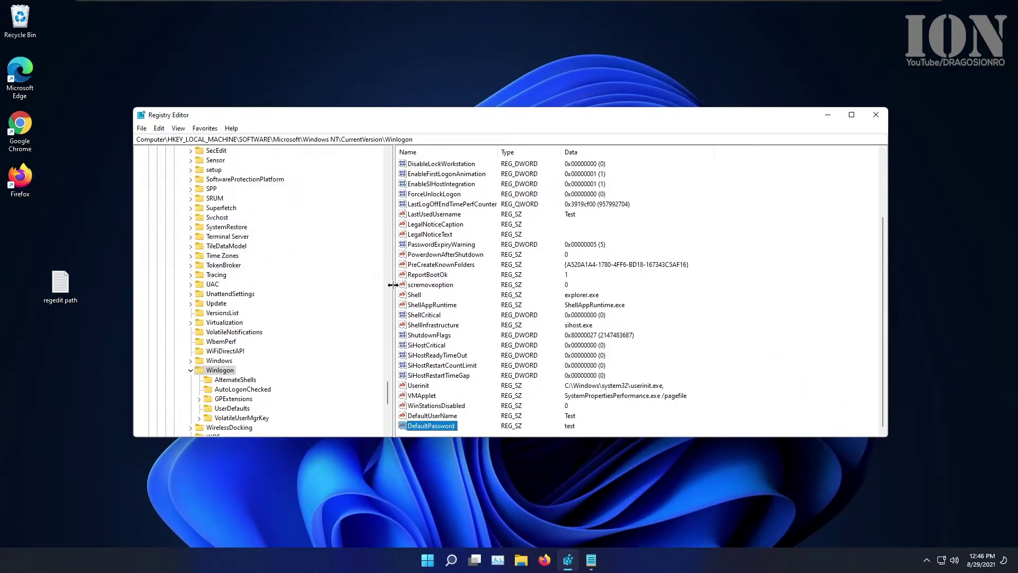
Step: Add a new string value named AutoAdminLogon and copy its name
{"action": "right_click", "coordinate": [628, 426]}
{"action": "mouse_move", "coordinate": [645, 435]}
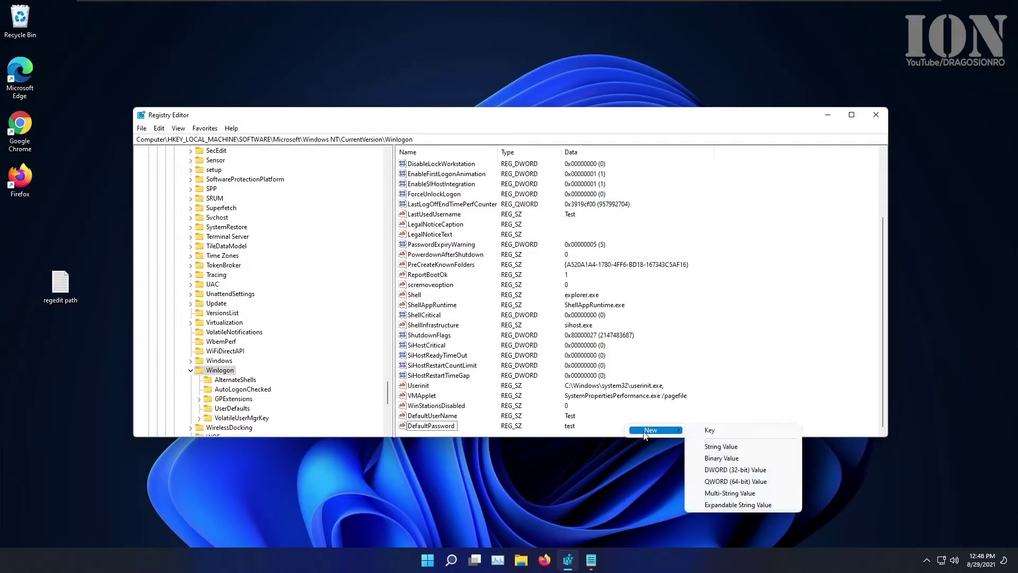
{"action": "left_click", "coordinate": [707, 448]}
{"action": "type", "text": "AutoAdmin"}
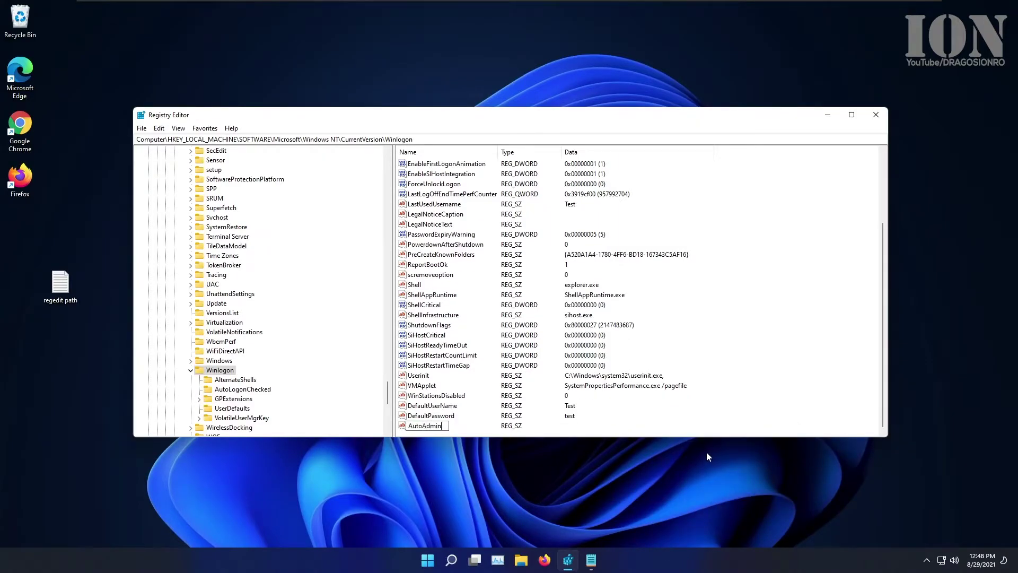
{"action": "type", "text": "Log"}
{"action": "key", "text": "Return"}
{"action": "key", "text": "ctrl+c"}
Step: Paste AutoAdminLogon on a new line in the regedit path notes, save and close them
{"action": "left_click", "coordinate": [591, 560]}
{"action": "key", "text": "Right"}
{"action": "key", "text": "Return"}
{"action": "key", "text": "Return"}
{"action": "key", "text": "ctrl+v"}
{"action": "key", "text": "ctrl+s"}
{"action": "left_click", "coordinate": [789, 49]}
Step: Set AutoAdminLogon's data to 1
{"action": "double_click", "coordinate": [433, 425]}
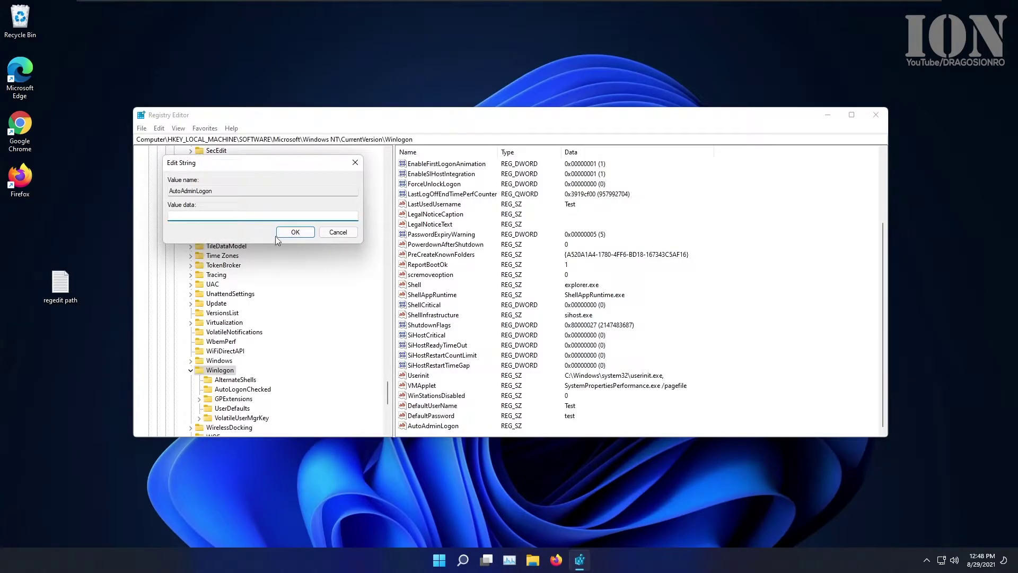
{"action": "left_click", "coordinate": [338, 232]}
{"action": "right_click", "coordinate": [444, 426]}
{"action": "left_click", "coordinate": [462, 430]}
{"action": "left_click", "coordinate": [290, 232]}
Step: Select DefaultUserName, DefaultPassword and AutoAdminLogon together, then open Start to restart Windows
{"action": "left_click_drag", "start_coordinate": [598, 401], "coordinate": [460, 456]}
{"action": "right_click", "coordinate": [447, 417]}
{"action": "left_click", "coordinate": [603, 414]}
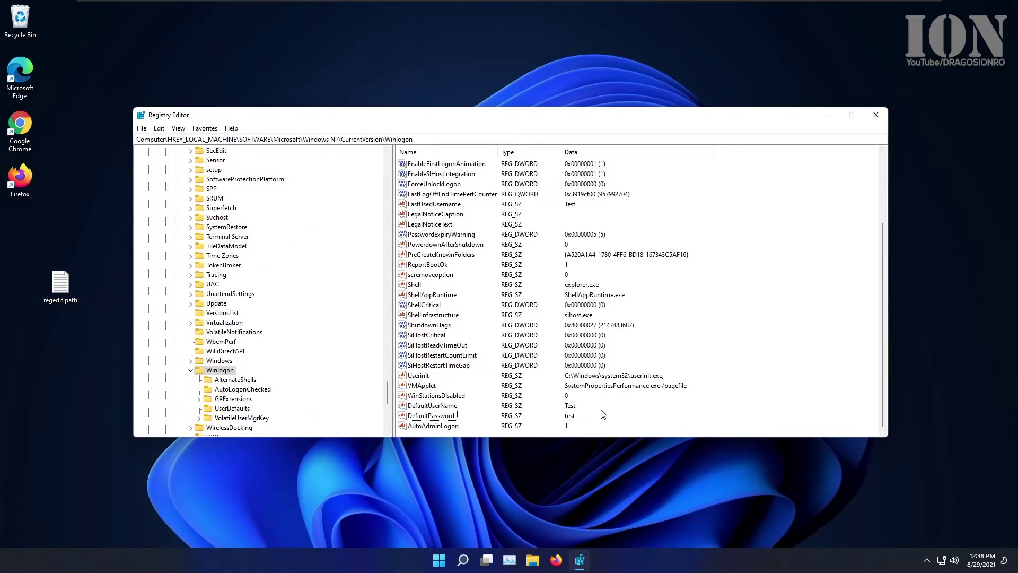
{"action": "key", "text": "super"}
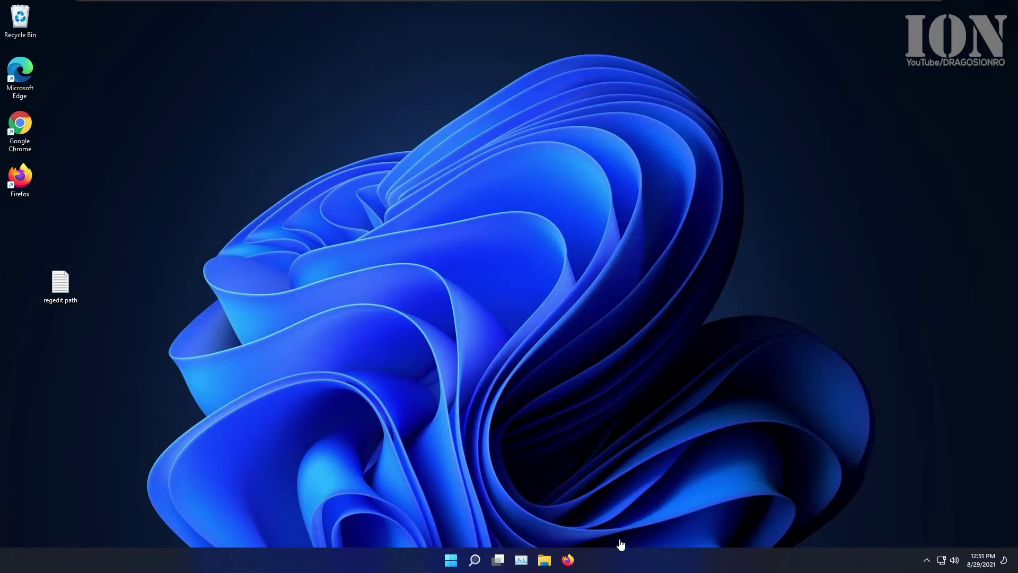
Step: Relaunch Registry Editor as administrator, open the regedit path notes and view AutoAdminLogon's data
{"action": "left_click", "coordinate": [474, 559]}
{"action": "type", "text": "reg"}
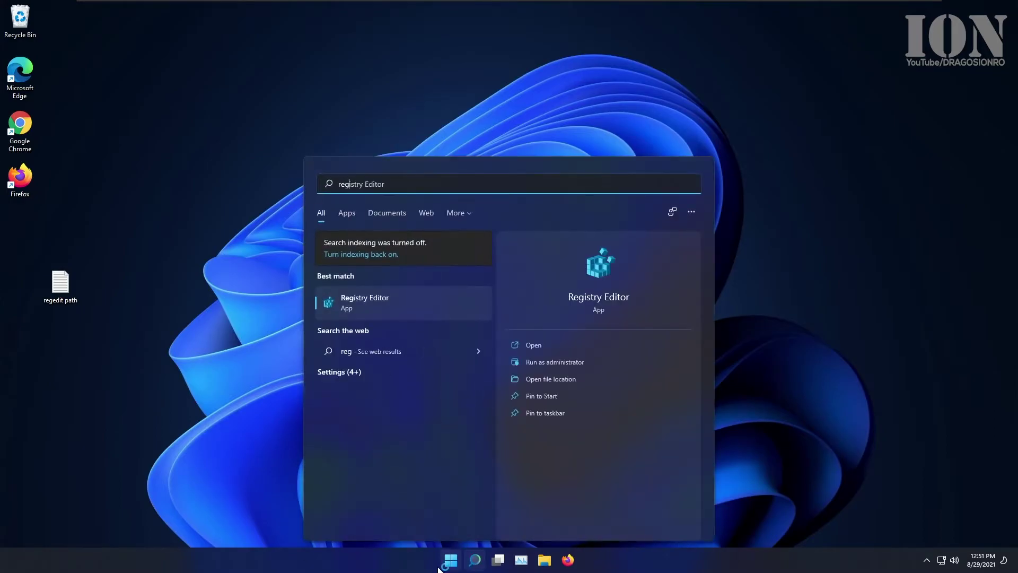
{"action": "left_click", "coordinate": [367, 309]}
{"action": "left_click", "coordinate": [456, 361]}
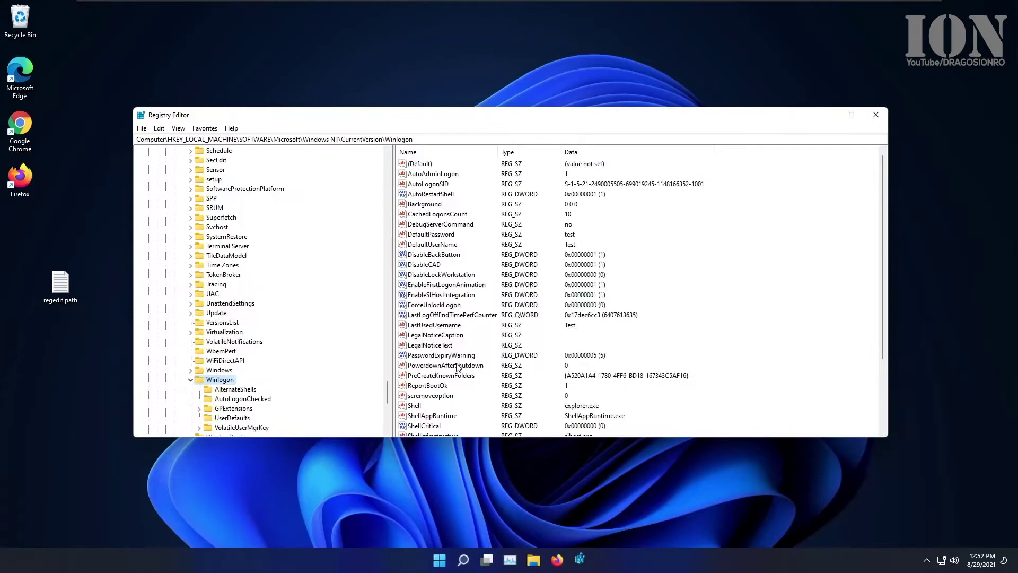
{"action": "double_click", "coordinate": [60, 283]}
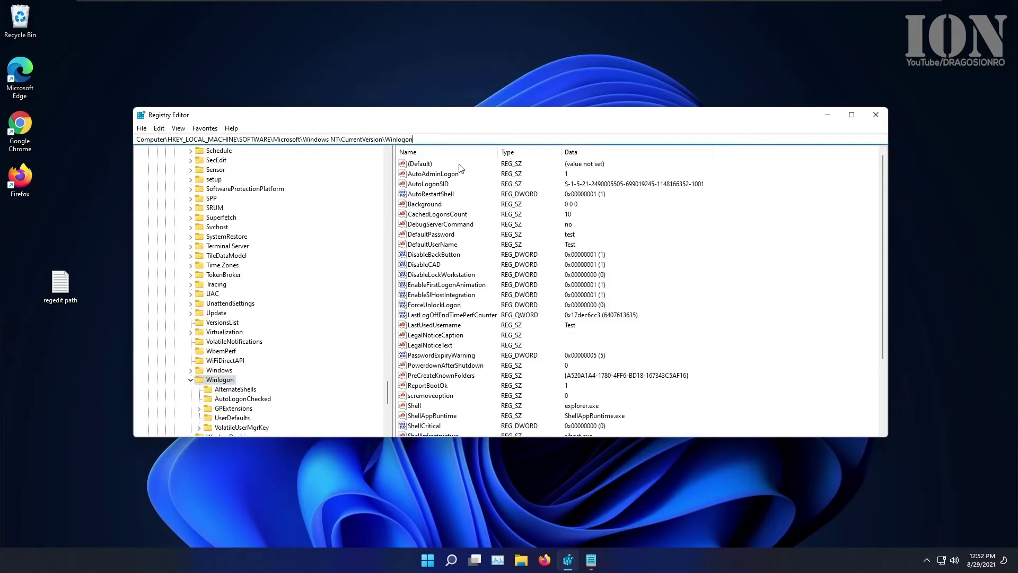
{"action": "double_click", "coordinate": [433, 173]}
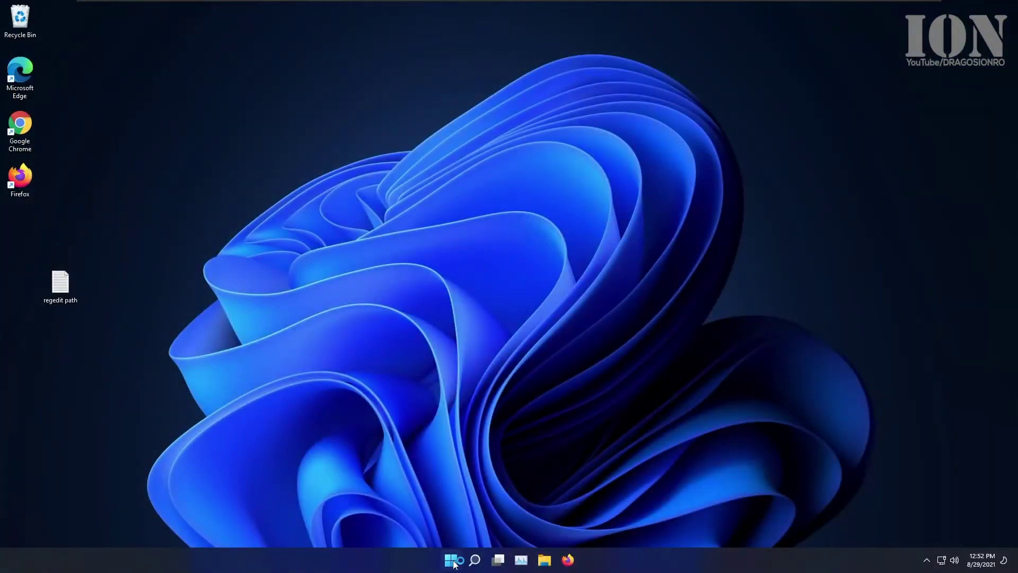
Step: Relaunch Registry Editor as administrator and step through the Winlogon values looking for the logon entries
{"action": "left_click", "coordinate": [453, 564]}
{"action": "type", "text": "reg"}
{"action": "left_click", "coordinate": [369, 267]}
{"action": "left_click", "coordinate": [534, 359]}
{"action": "left_click", "coordinate": [428, 197]}
{"action": "scroll", "coordinate": [443, 317], "scroll_direction": "down", "scroll_amount": 3}
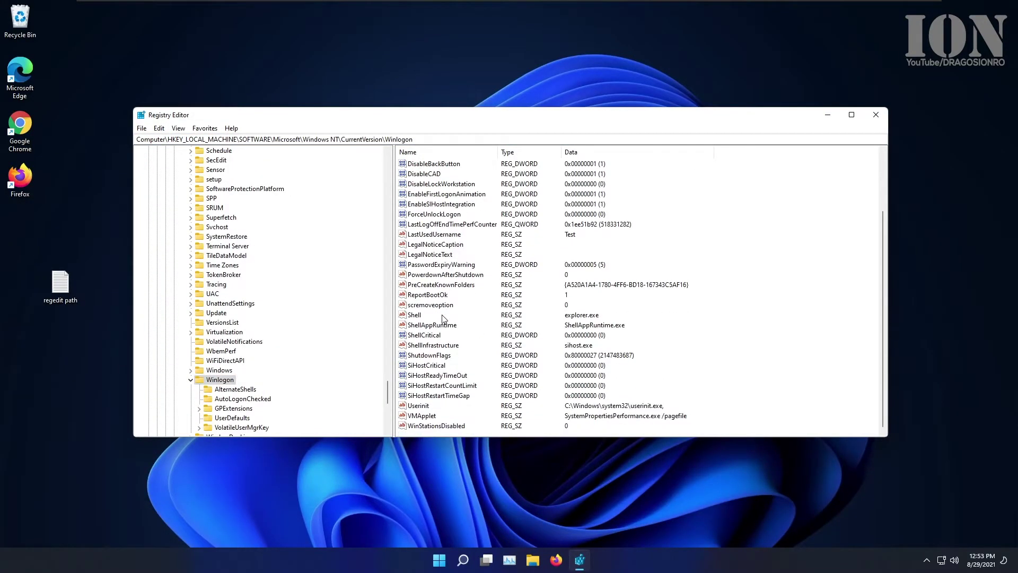
{"action": "scroll", "coordinate": [443, 317], "scroll_direction": "up", "scroll_amount": 3}
{"action": "key", "text": "Down"}
{"action": "key", "text": "Down"}
{"action": "key", "text": "Down"}
{"action": "key", "text": "Up"}
{"action": "key", "text": "Up"}
{"action": "key", "text": "Up"}
{"action": "key", "text": "Up"}
{"action": "key", "text": "Up"}
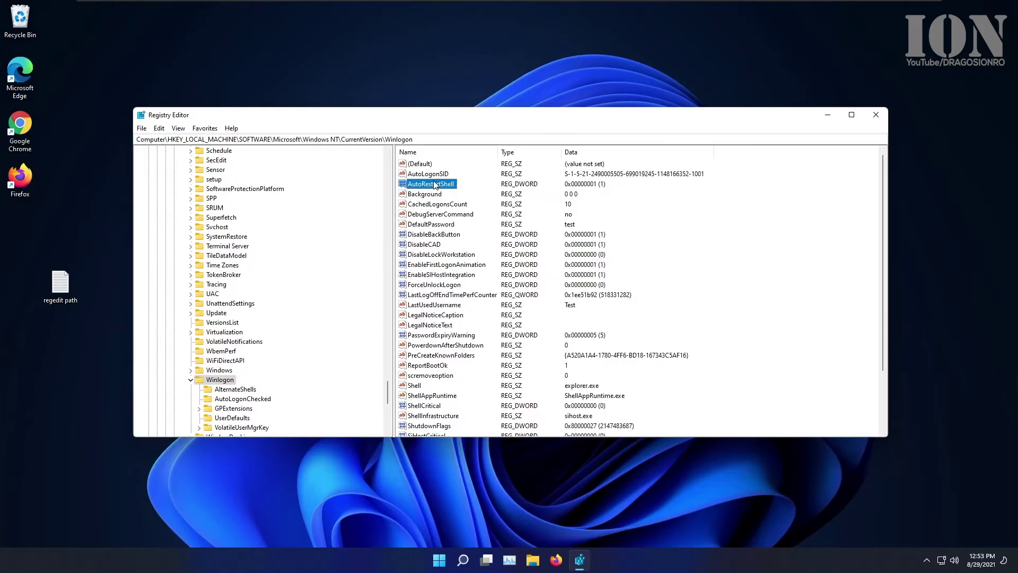
{"action": "key", "text": "Down"}
{"action": "key", "text": "Down"}
{"action": "key", "text": "Down"}
{"action": "key", "text": "Down"}
{"action": "key", "text": "Down"}
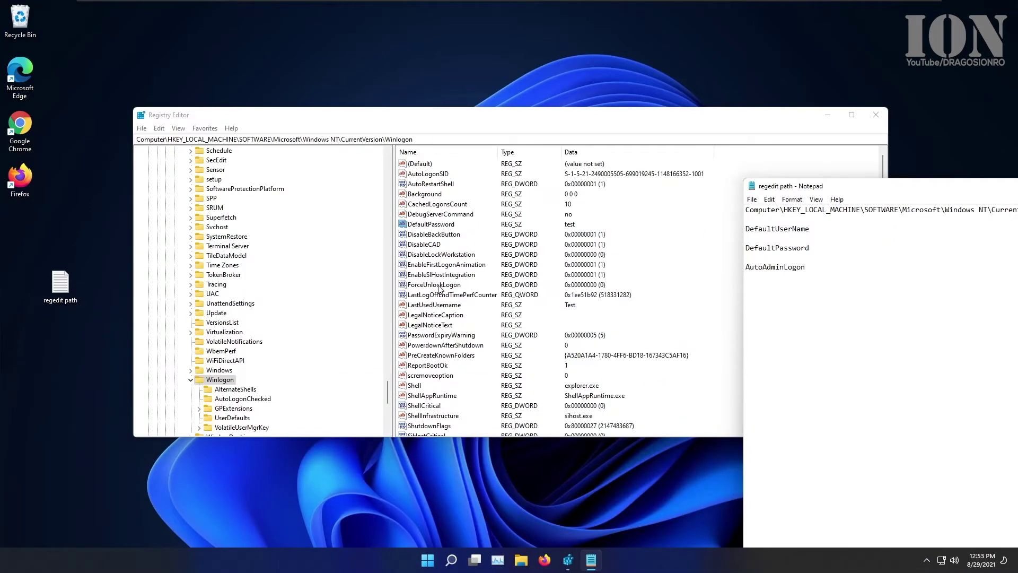
Step: Recreate DefaultUserName from the notes with the account's user name as data
{"action": "double_click", "coordinate": [777, 229]}
{"action": "key", "text": "ctrl+c"}
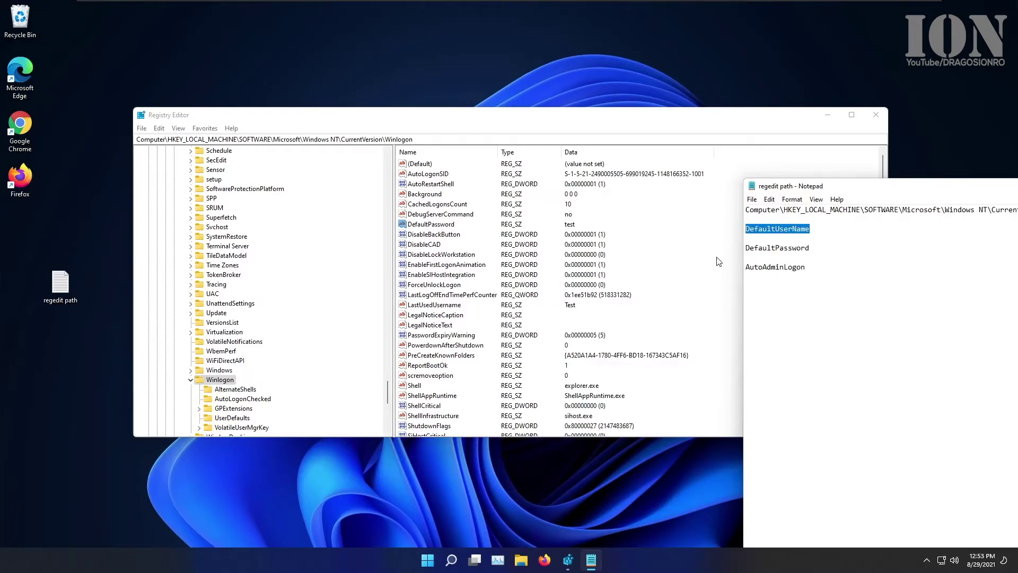
{"action": "right_click", "coordinate": [718, 259]}
{"action": "mouse_move", "coordinate": [753, 261]}
{"action": "left_click", "coordinate": [822, 277]}
{"action": "key", "text": "ctrl+v"}
{"action": "key", "text": "Return"}
{"action": "key", "text": "Return"}
{"action": "type", "text": "Test"}
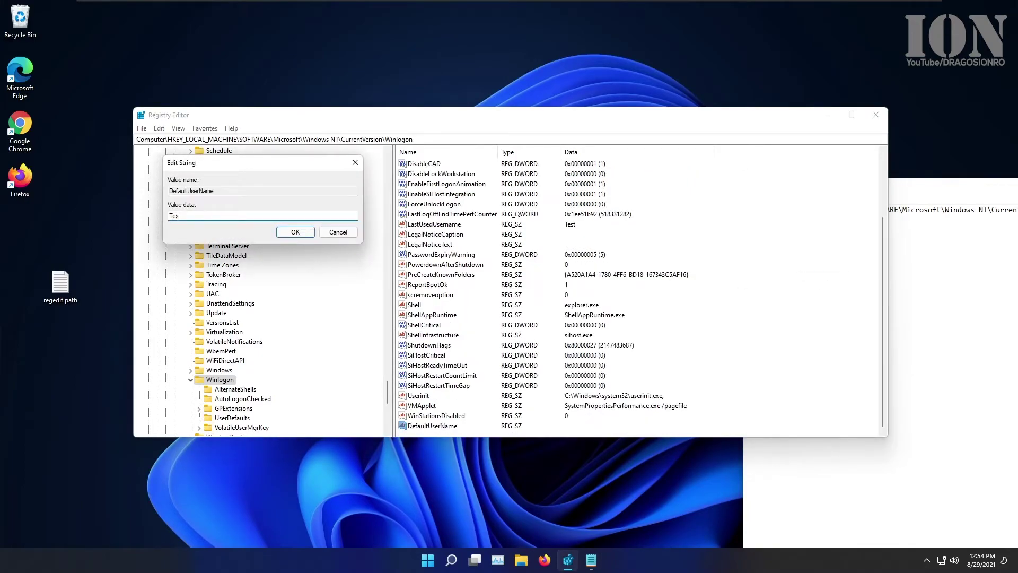
{"action": "left_click", "coordinate": [297, 234]}
Step: Check DefaultPassword's data without changing it
{"action": "scroll", "coordinate": [442, 242], "scroll_direction": "up", "scroll_amount": 3}
{"action": "left_click", "coordinate": [440, 237]}
{"action": "double_click", "coordinate": [431, 224]}
{"action": "left_click", "coordinate": [356, 159]}
Step: Recreate AutoAdminLogon from the notes with data 1
{"action": "key", "text": "alt+Tab"}
{"action": "double_click", "coordinate": [775, 267]}
{"action": "key", "text": "ctrl+c"}
{"action": "key", "text": "alt+Tab"}
{"action": "right_click", "coordinate": [777, 242]}
{"action": "mouse_move", "coordinate": [811, 245]}
{"action": "left_click", "coordinate": [864, 256]}
{"action": "key", "text": "ctrl+v"}
{"action": "key", "text": "Return"}
{"action": "key", "text": "Return"}
{"action": "type", "text": "1"}
{"action": "left_click", "coordinate": [291, 231]}
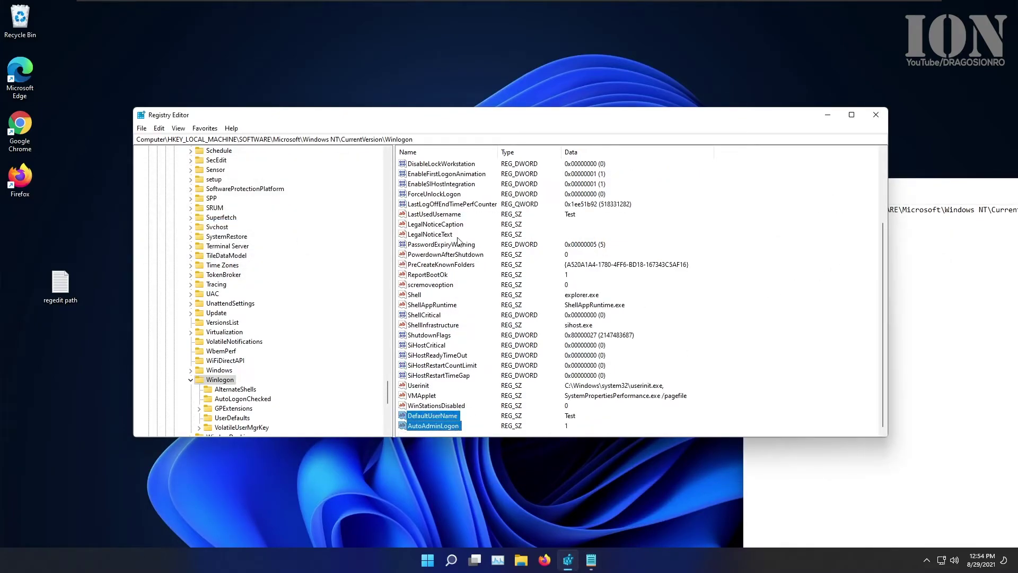
Step: Close Registry Editor and the notes, then open Start to restart Windows
{"action": "scroll", "coordinate": [459, 242], "scroll_direction": "up", "scroll_amount": 3}
{"action": "left_click", "coordinate": [426, 175]}
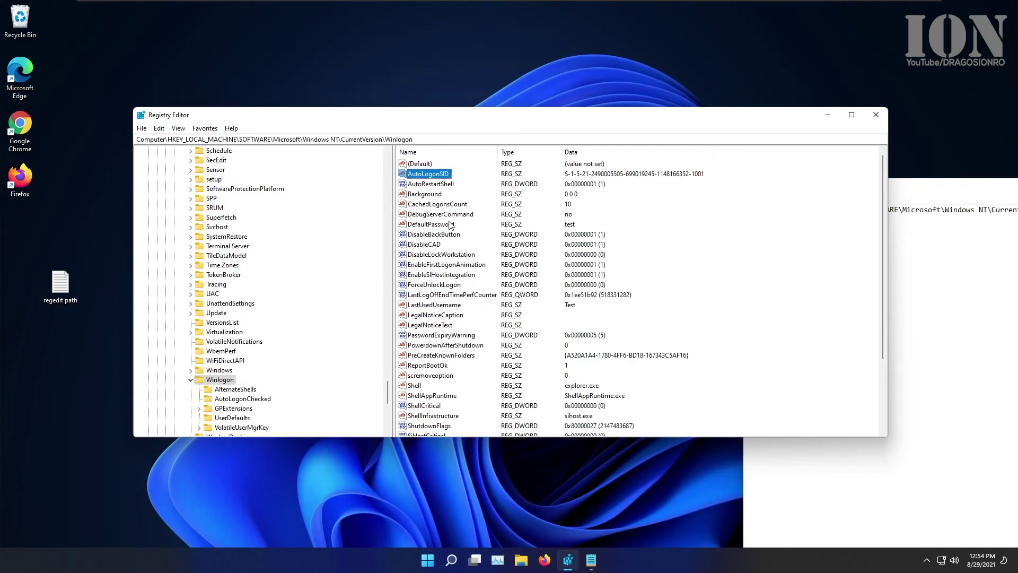
{"action": "left_click", "coordinate": [442, 223]}
{"action": "left_click", "coordinate": [876, 114]}
{"action": "double_click", "coordinate": [891, 189]}
{"action": "left_click", "coordinate": [921, 125]}
{"action": "key", "text": "super"}
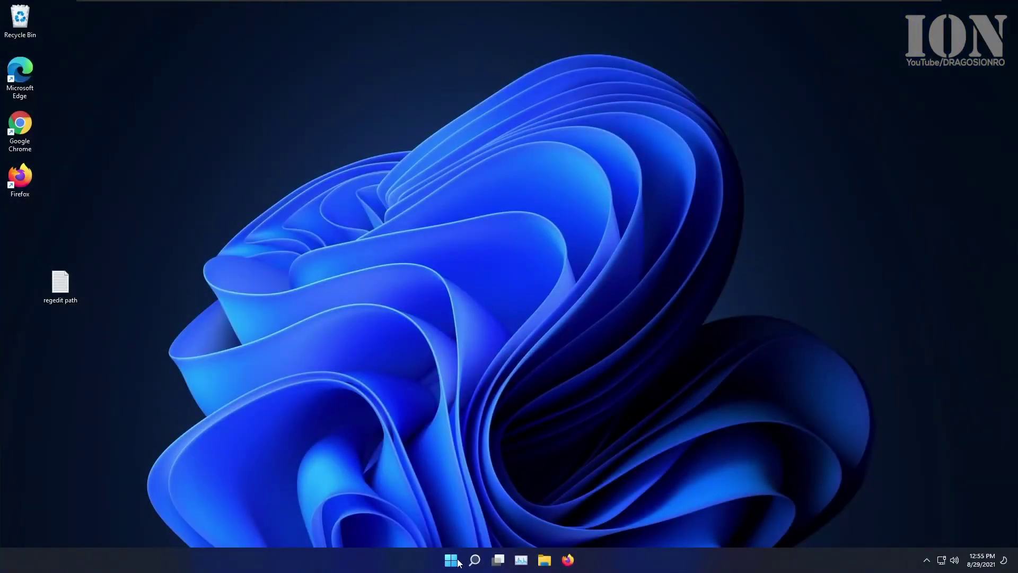
Step: On the automatically signed-in desktop, open the Start menu and use its lower-right controls
{"action": "left_click", "coordinate": [452, 560]}
{"action": "left_click", "coordinate": [638, 520]}
{"action": "left_click", "coordinate": [643, 501]}
Step: From File Explorer's This PC view, eject the installation disc in DVD Drive (D:)
{"action": "key", "text": "super+e"}
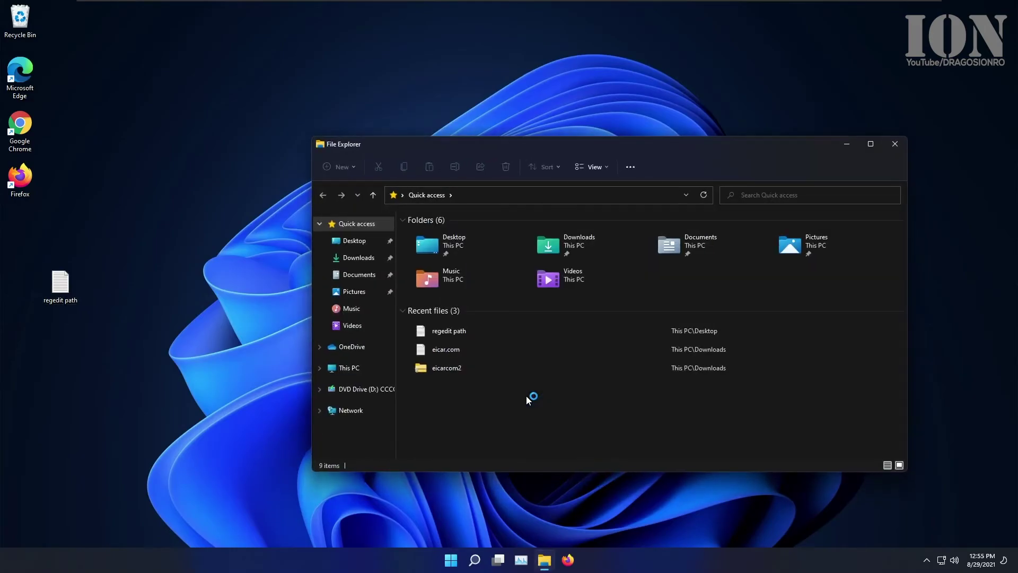
{"action": "left_click", "coordinate": [351, 410]}
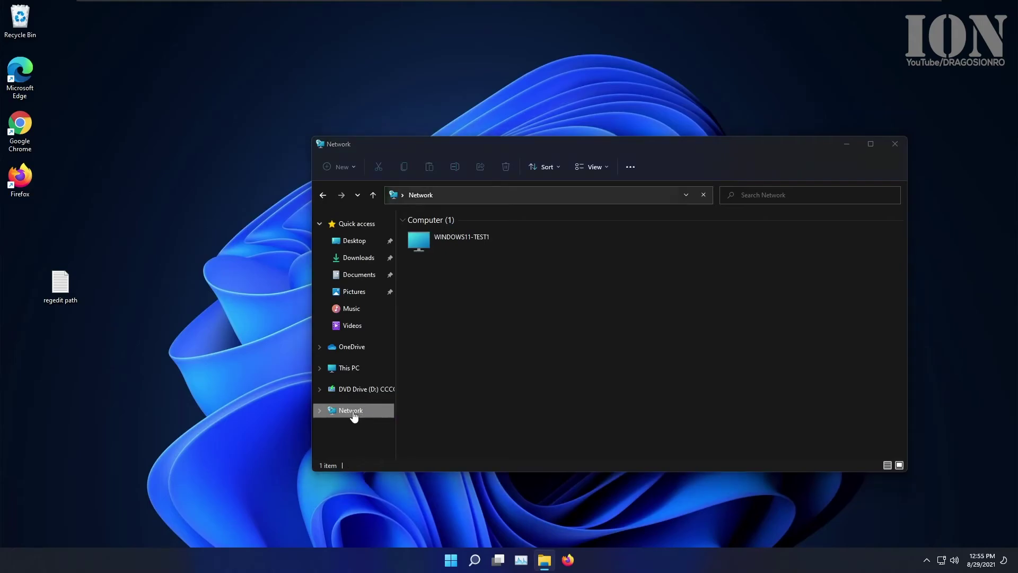
{"action": "left_click", "coordinate": [349, 370]}
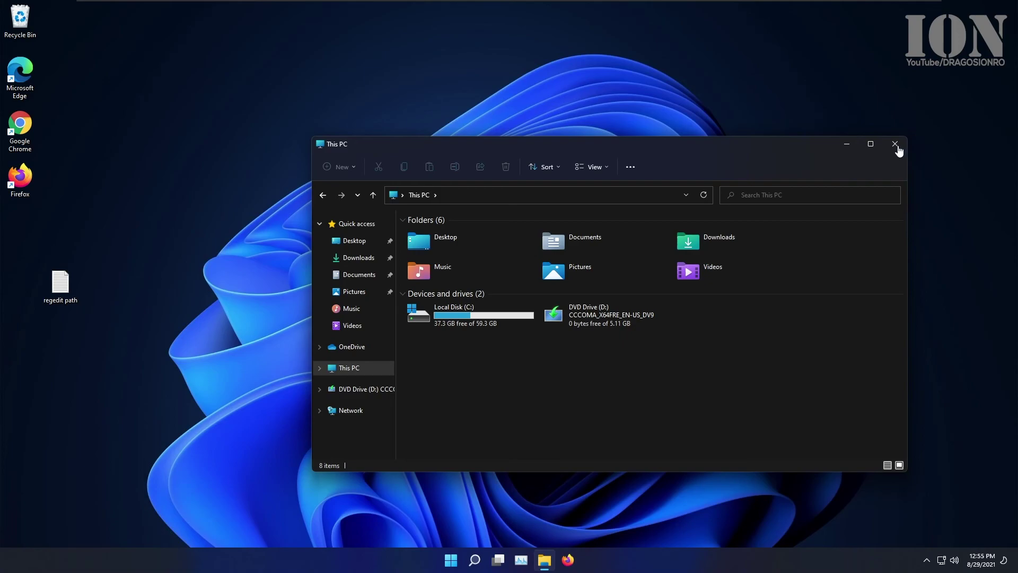
{"action": "right_click", "coordinate": [585, 314]}
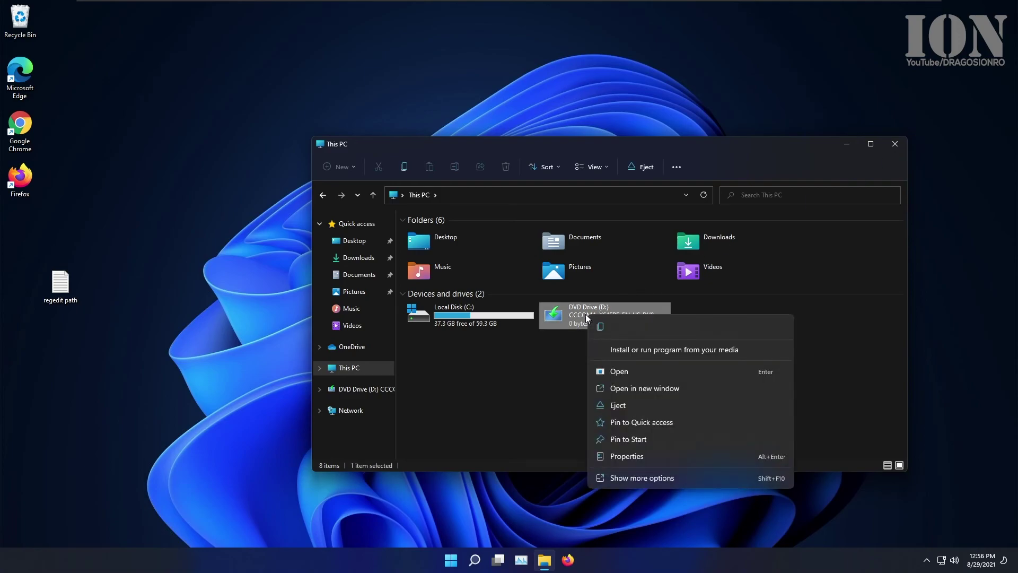
{"action": "left_click", "coordinate": [610, 405]}
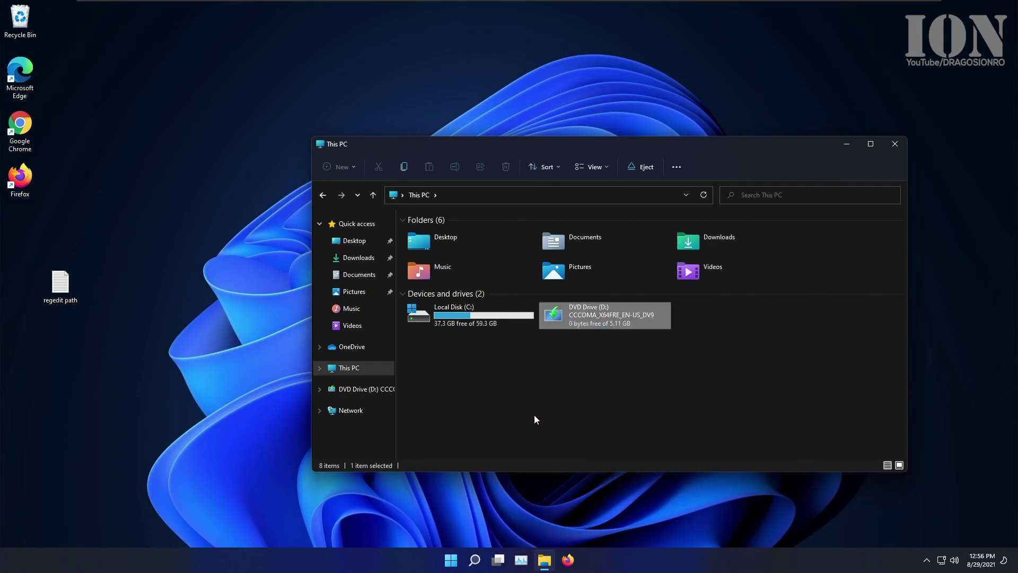